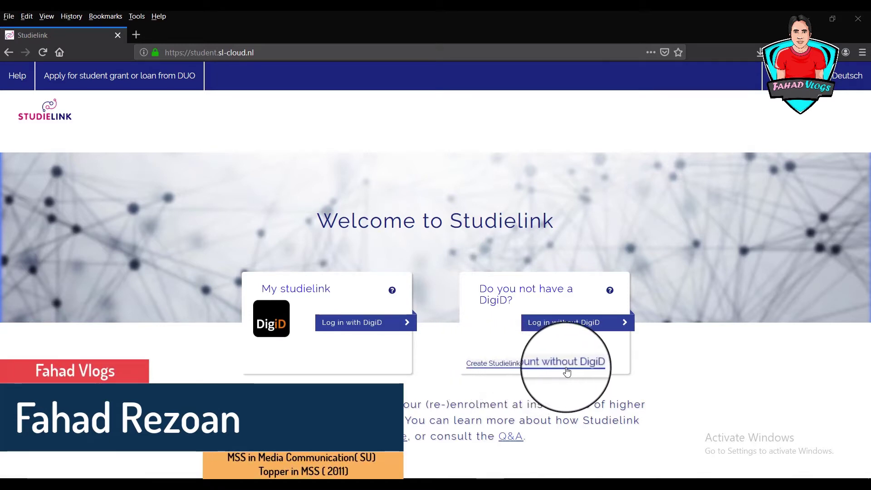
Step: Start creating a Studielink account without DigiD and look through the personal details form
left_click(533, 371)
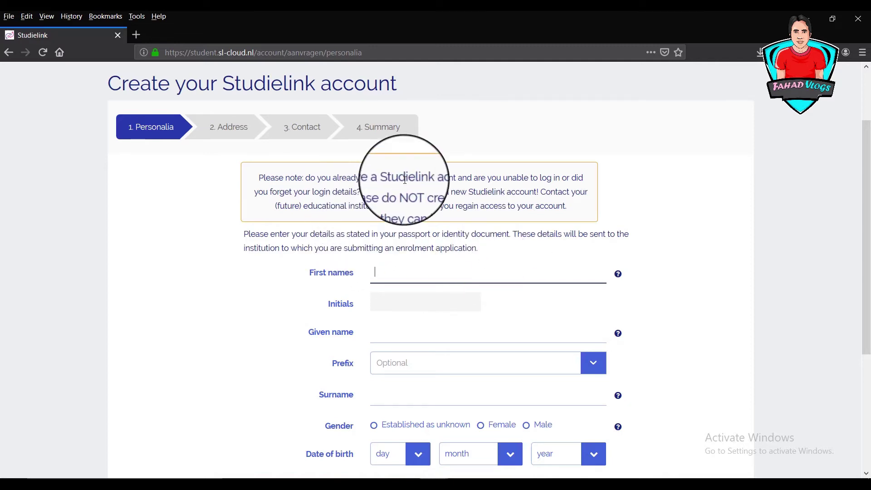
scroll(405, 181, "down", 3)
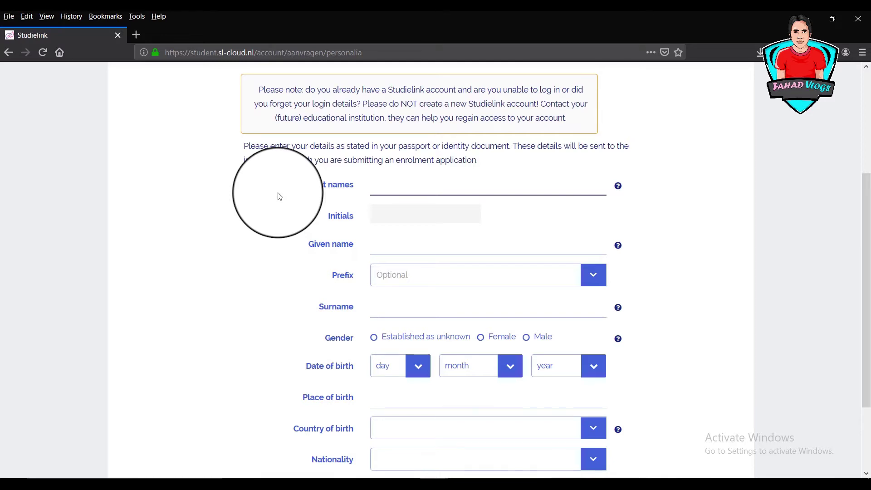
scroll(278, 195, "down", 3)
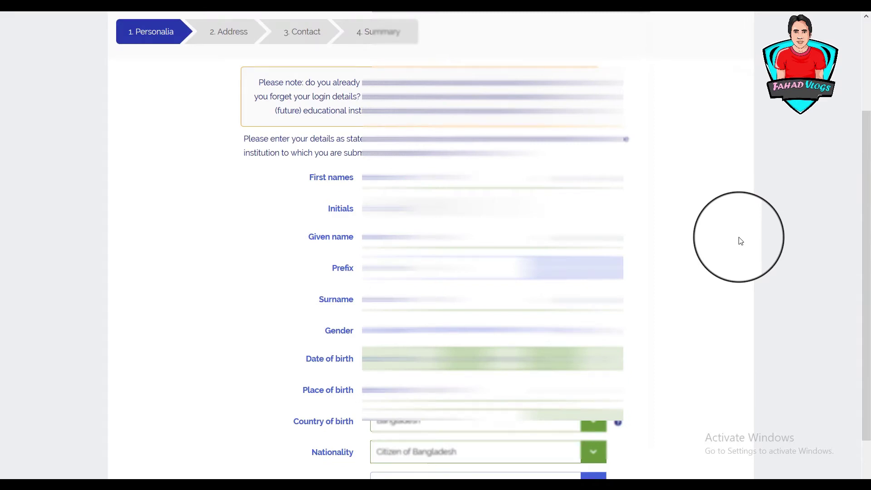
Step: Complete and check the personal details, with Citizen of Bangladesh as nationality, and continue to the address section
scroll(740, 241, "down", 2)
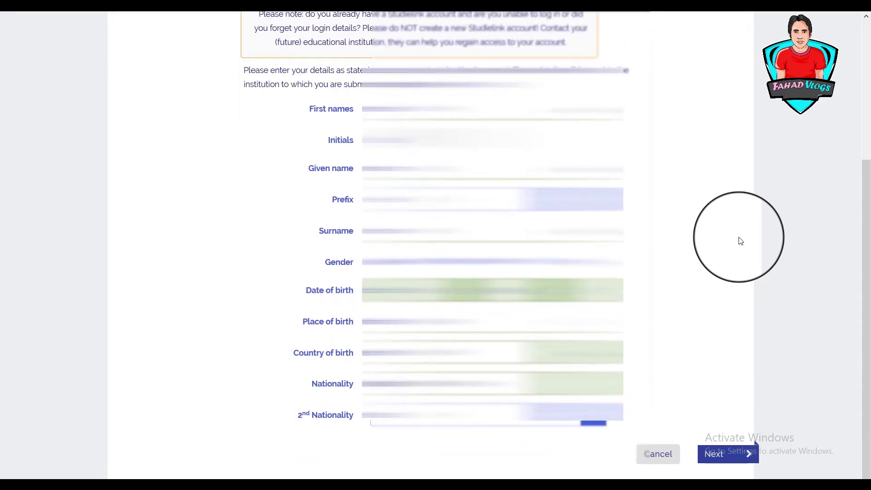
scroll(741, 241, "down", 1)
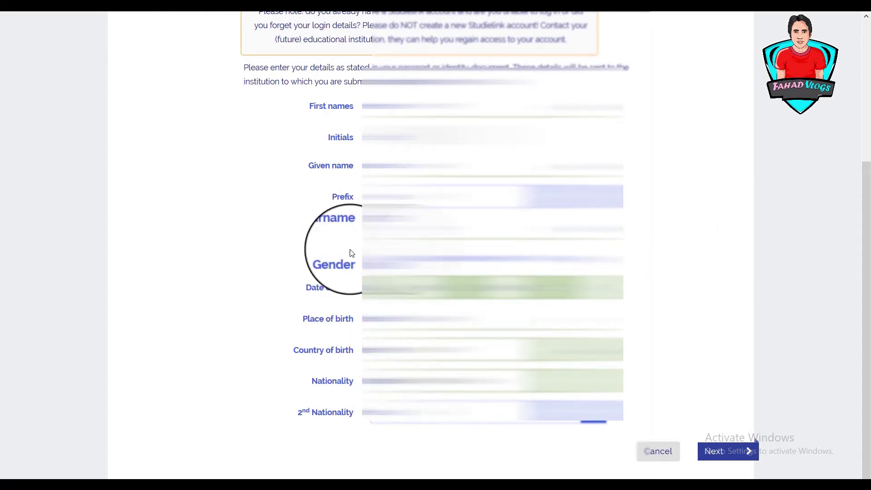
scroll(346, 228, "up", 2)
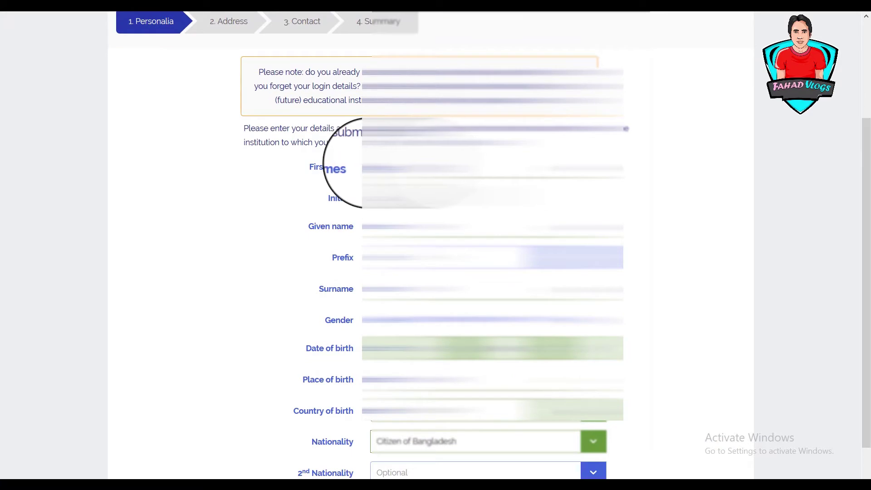
scroll(340, 282, "down", 1)
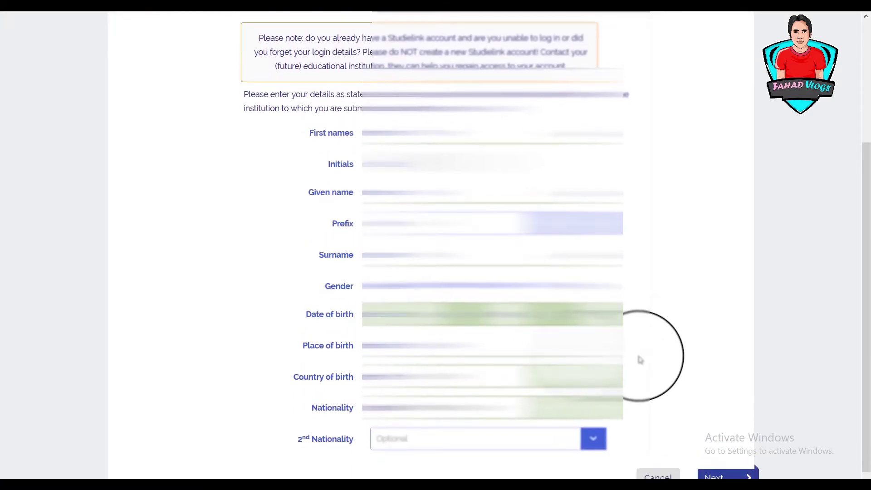
left_click(725, 475)
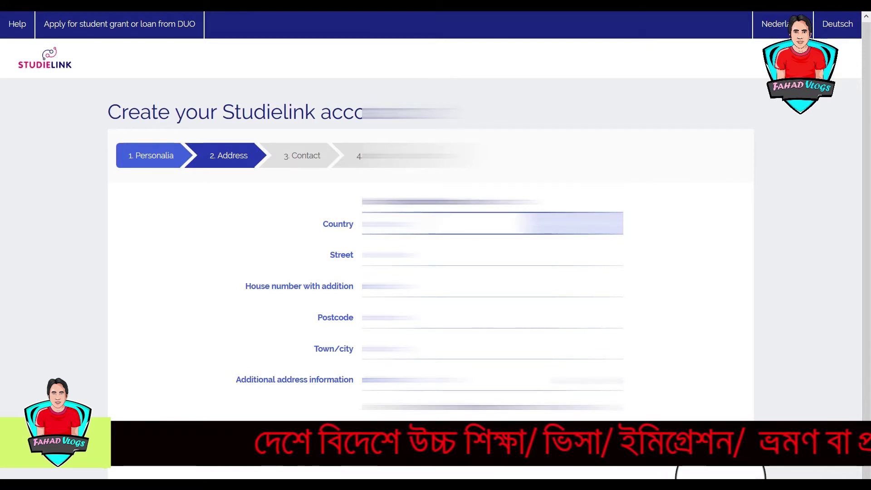
Step: Fill in the official home address with country, street, house number, postcode and town, and continue to the contact section
left_click(492, 257)
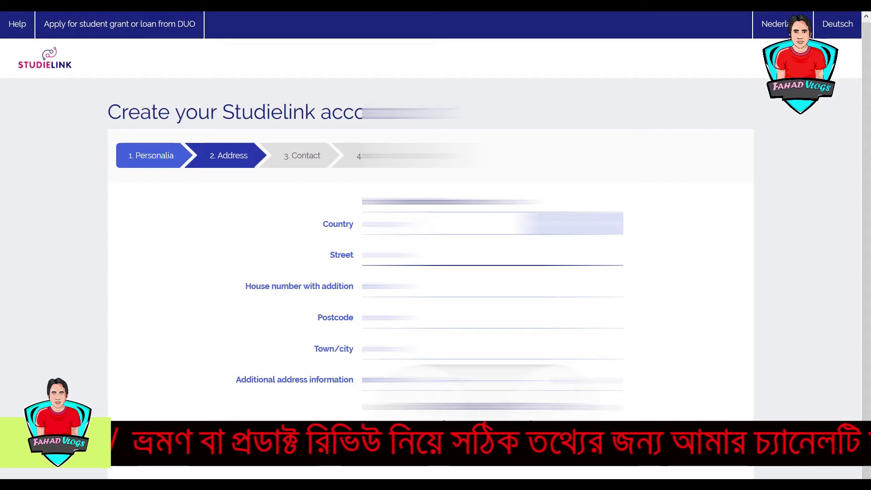
left_click(377, 406)
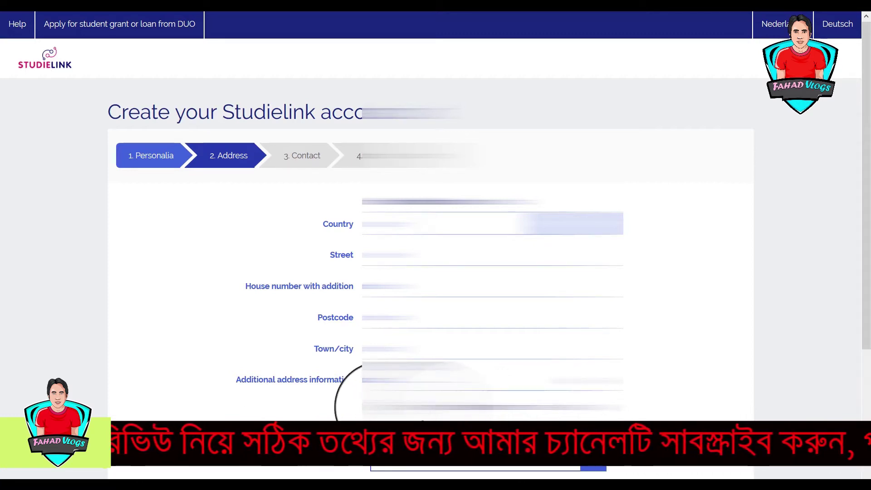
scroll(376, 405, "down", 4)
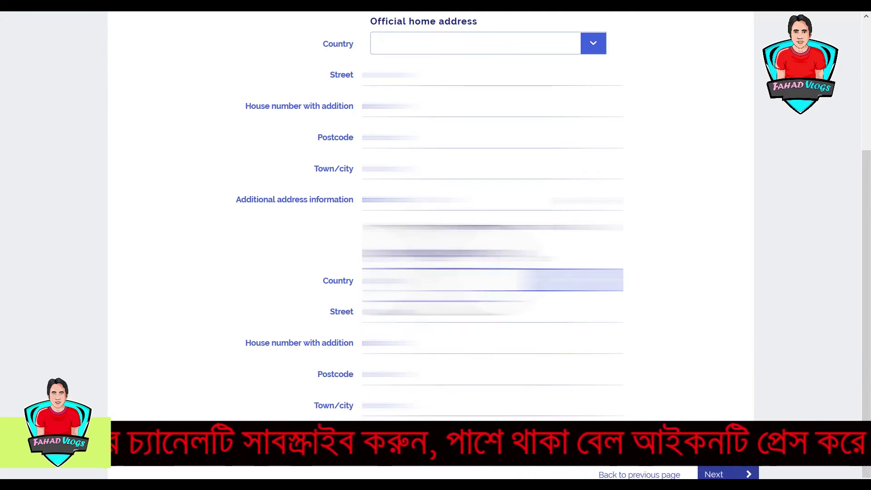
left_click(378, 229)
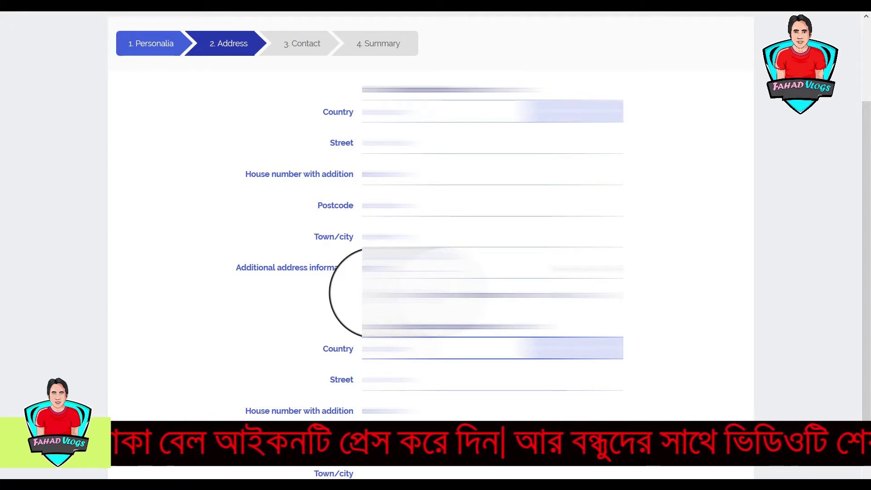
scroll(372, 292, "up", 3)
key("F11")
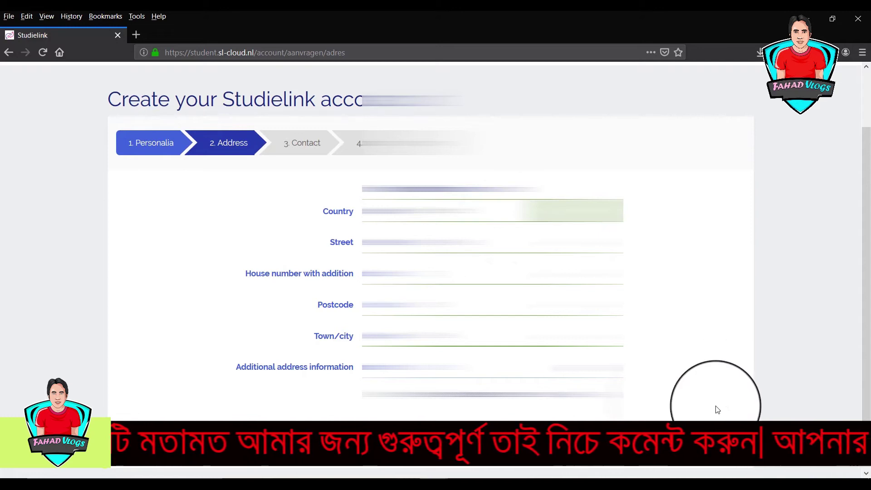
left_click(718, 434)
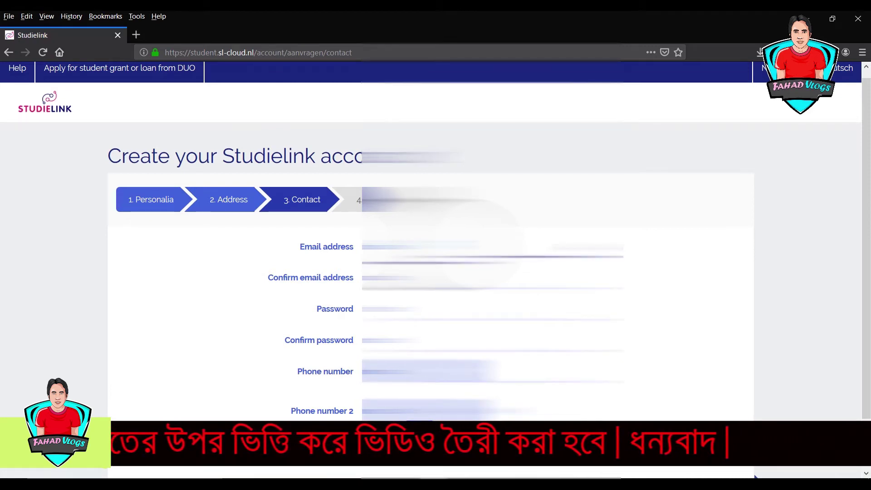
Step: Enter and confirm the e-mail address and account password, add the phone number, and continue to the summary
key("ctrl+v")
key("Tab")
key("ctrl+v")
key("Tab")
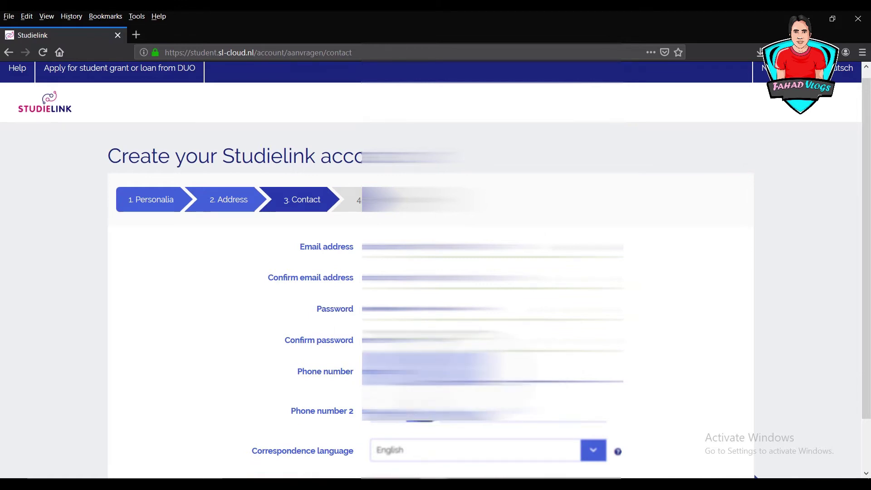
scroll(435, 272, "down", 2)
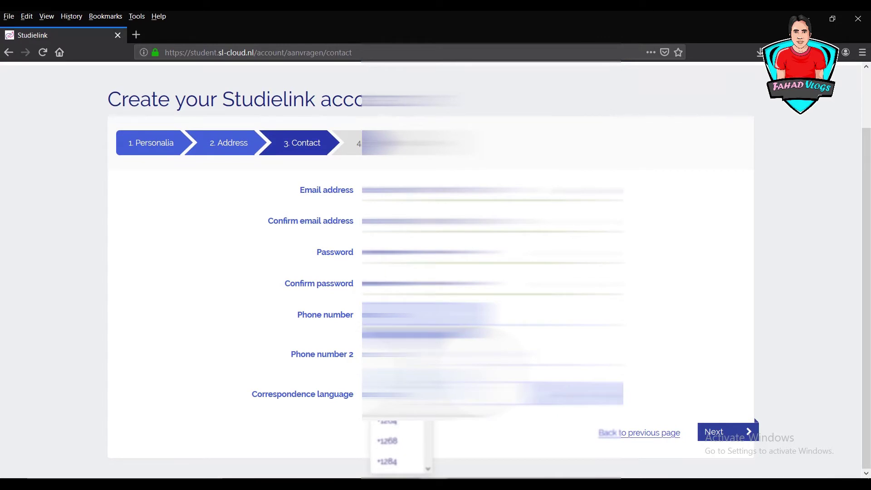
scroll(396, 447, "down", 1)
key("Return")
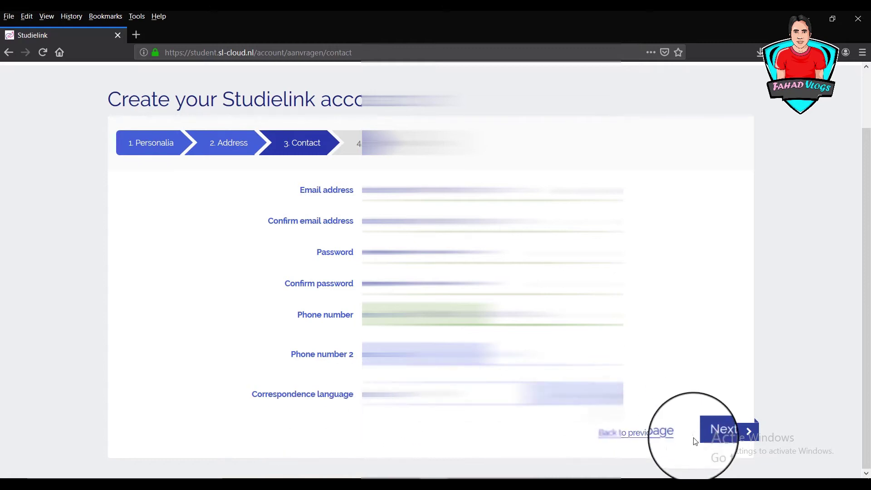
left_click(716, 430)
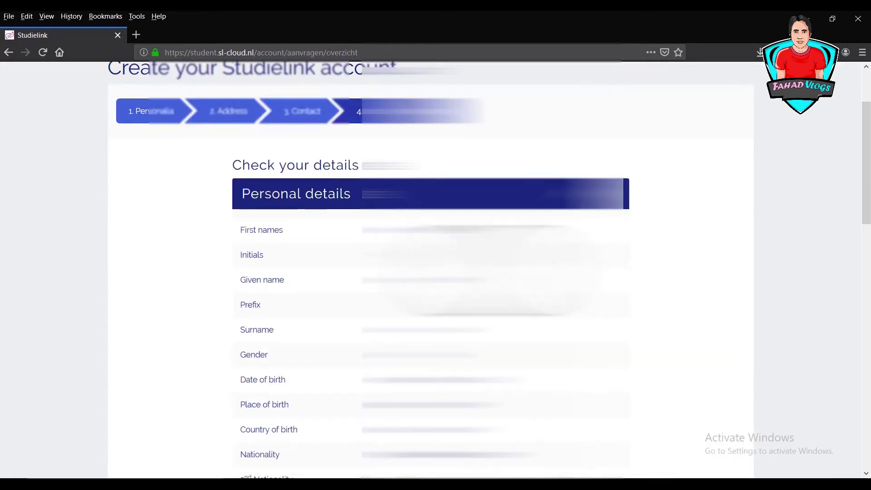
Step: Review the account summary, confirm the details are checked, agree to the general terms, and create the account
scroll(431, 273, "down", 3)
scroll(431, 272, "up", 2)
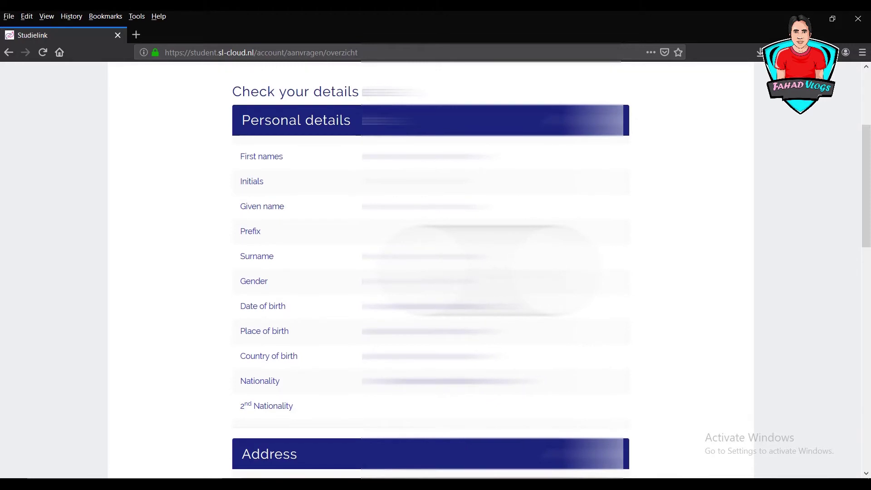
scroll(431, 272, "down", 8)
scroll(431, 272, "up", 4)
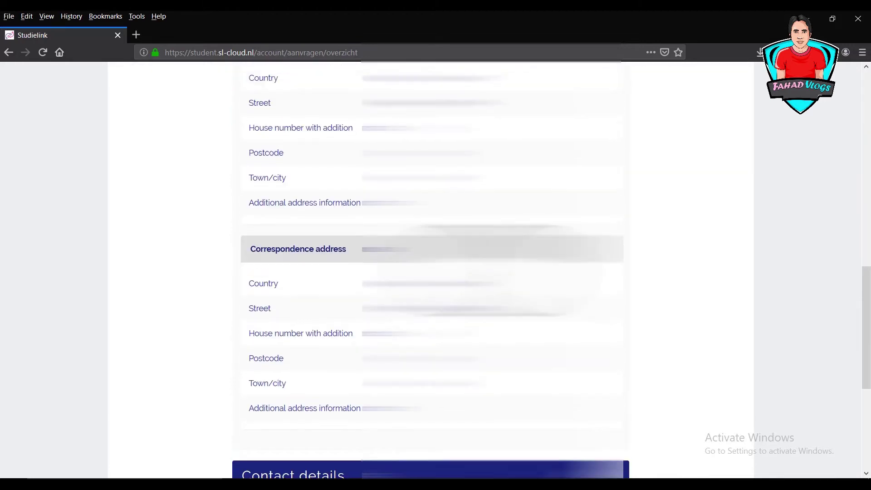
scroll(430, 272, "down", 1)
scroll(431, 272, "down", 6)
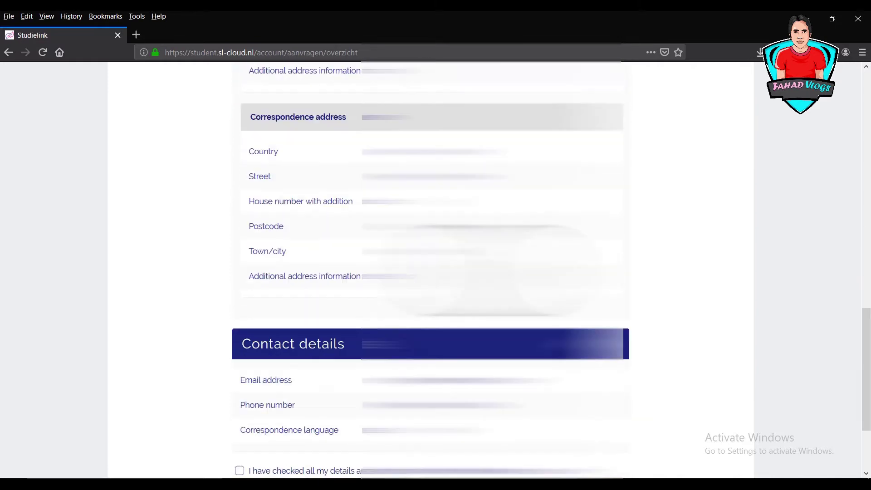
scroll(204, 350, "down", 3)
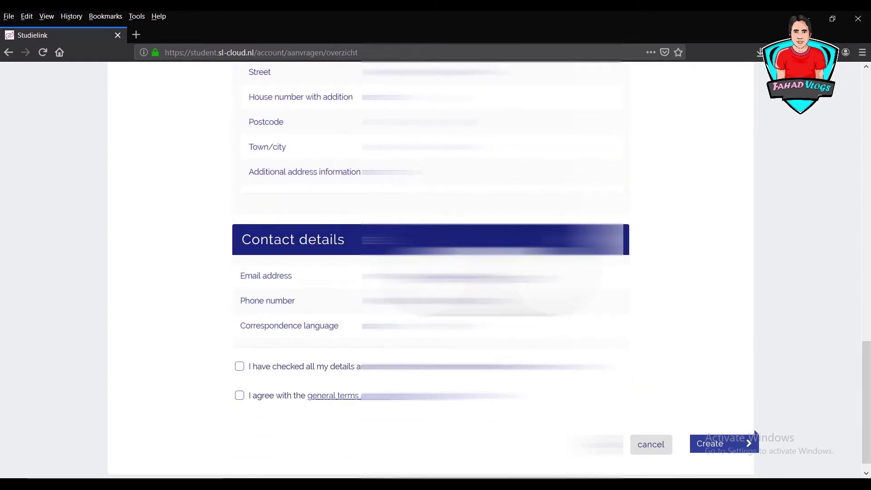
left_click(240, 351)
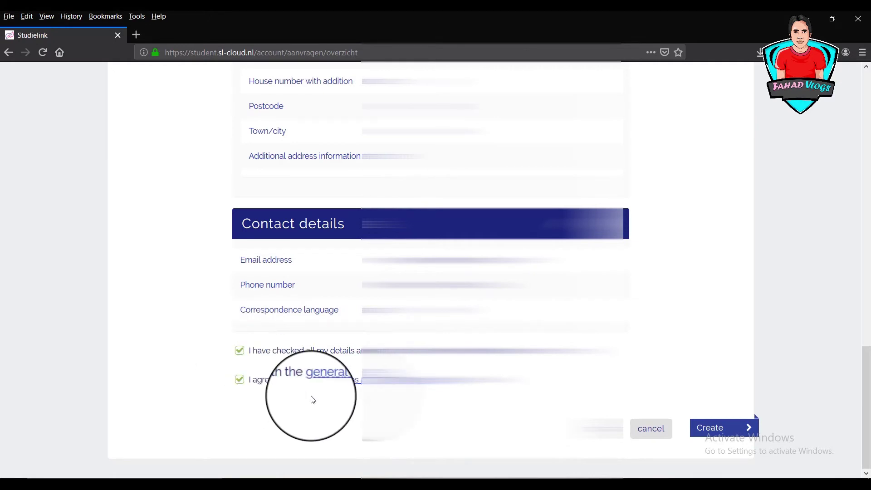
left_click(721, 428)
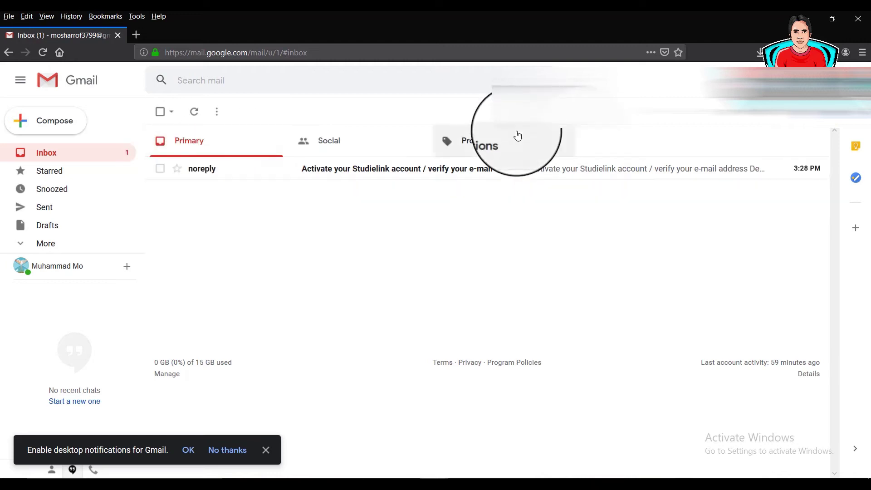
Step: Open the Studielink activation message in Gmail and activate the account through its verification link
left_click(451, 176)
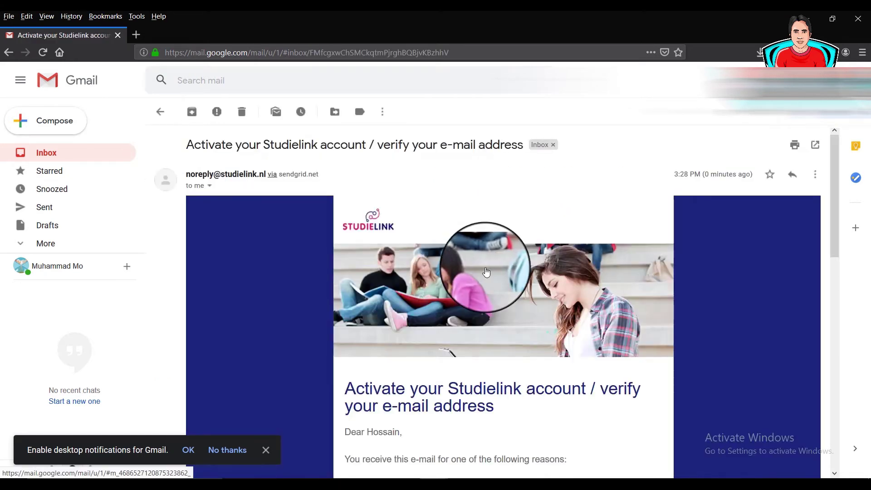
scroll(486, 271, "down", 3)
scroll(486, 271, "up", 2)
scroll(485, 271, "down", 1)
scroll(486, 271, "down", 2)
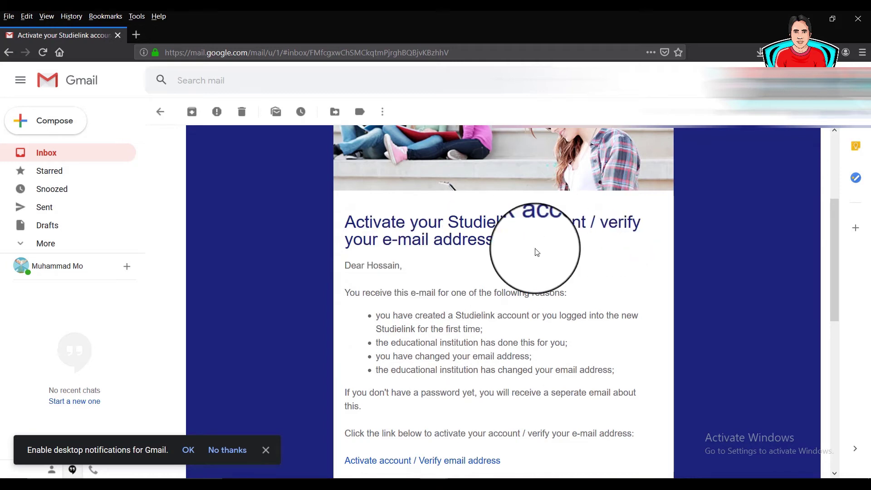
scroll(538, 252, "down", 5)
scroll(540, 254, "down", 2)
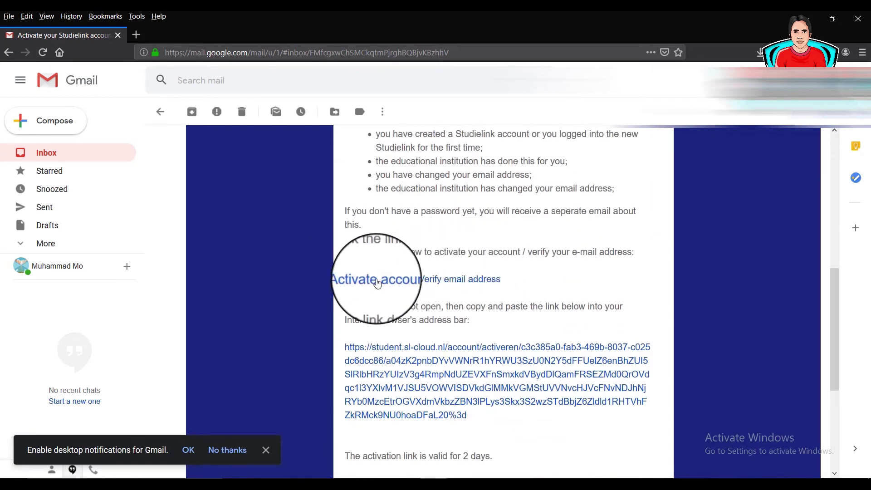
left_click(465, 281)
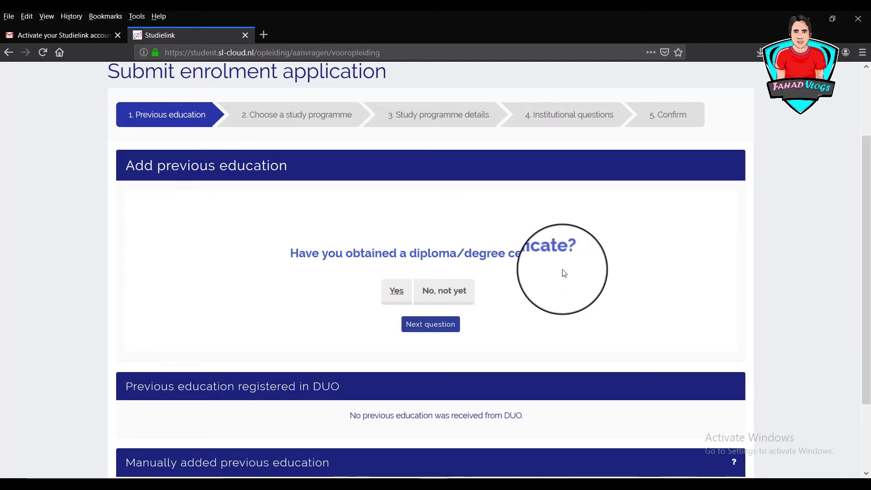
Step: Answer Yes to having obtained a diploma and set the date it was obtained to 10 February 2018
left_click(394, 300)
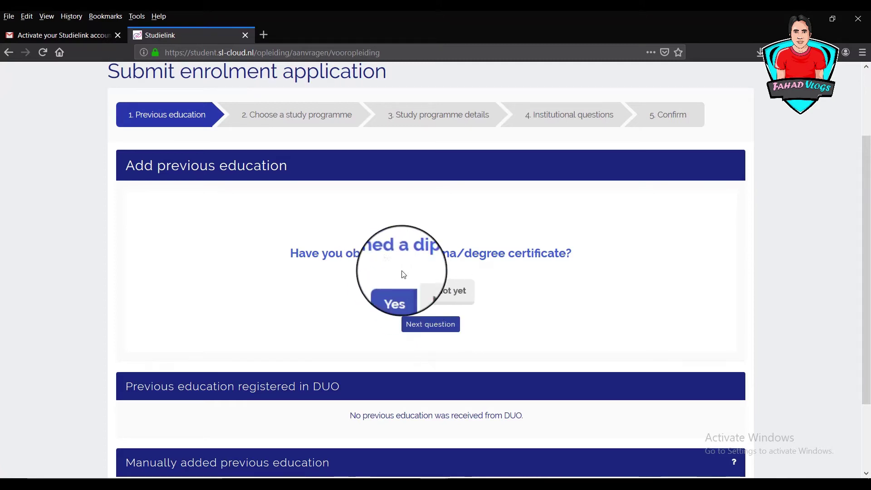
left_click(420, 324)
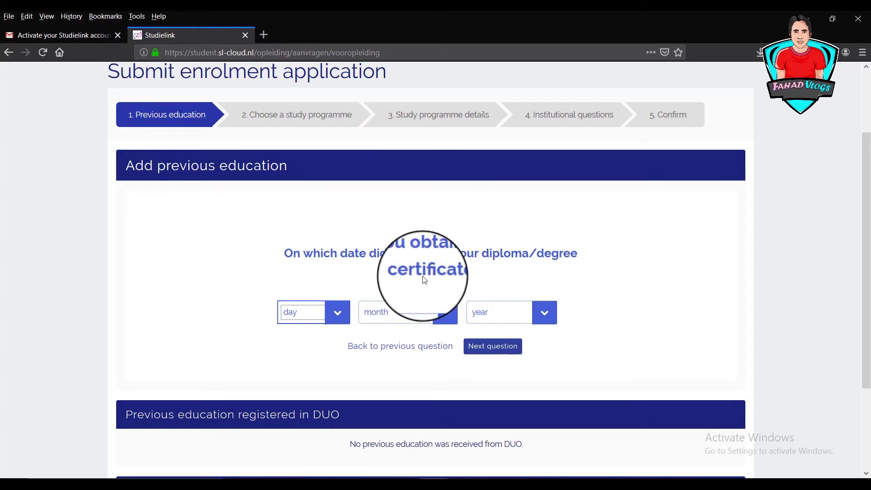
left_click(336, 316)
left_click(315, 231)
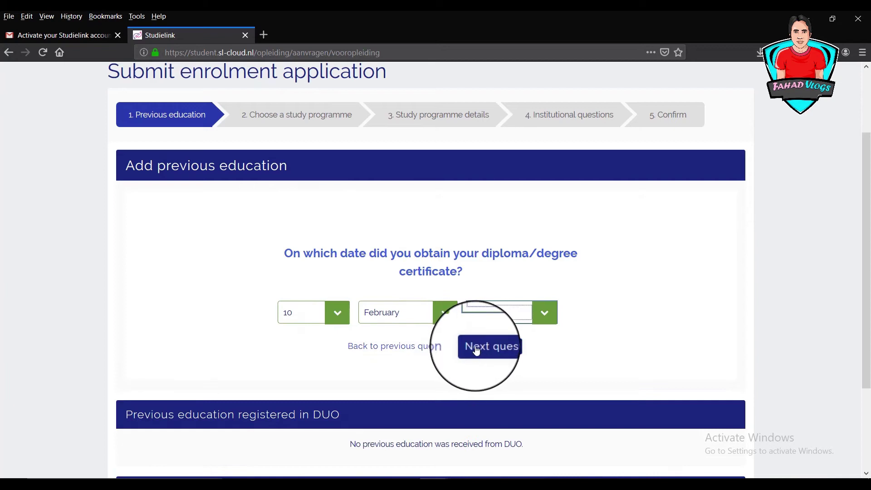
left_click(492, 347)
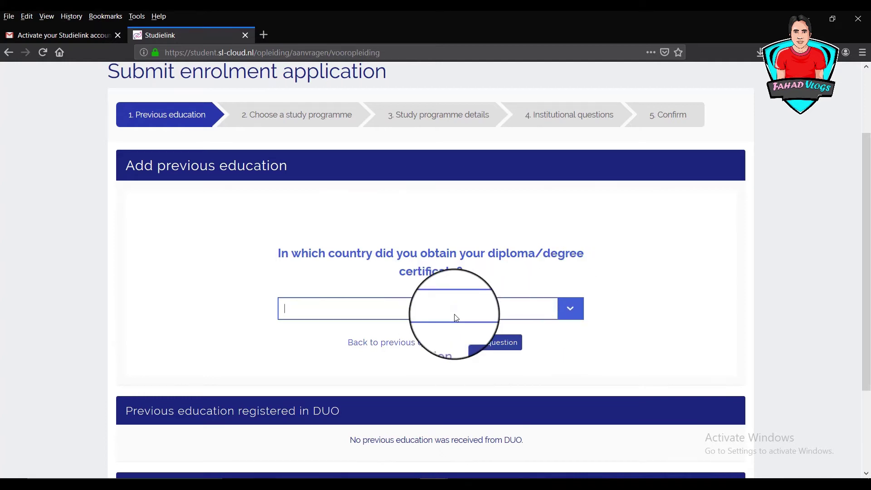
Step: Set the country of the diploma to Bangladesh and choose Other as the study programme
type("b")
left_click(496, 329)
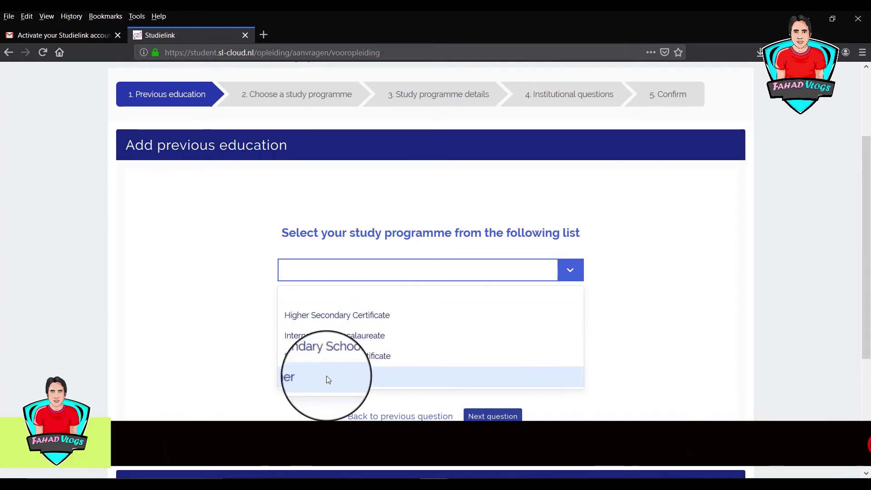
left_click(325, 376)
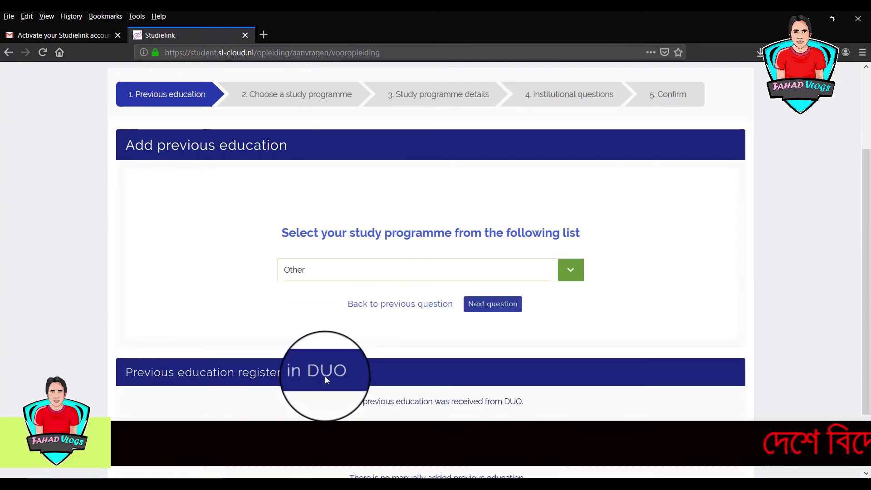
left_click(510, 306)
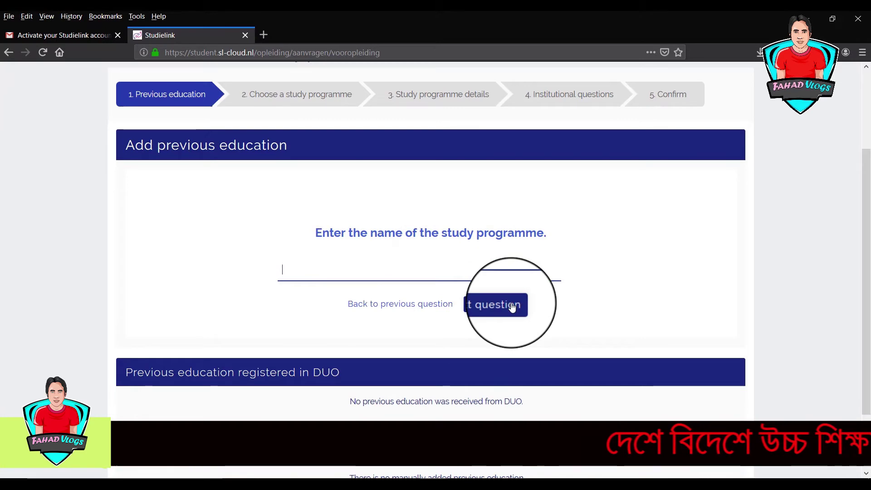
Step: Name the study programme Bachelor in Business Administration and add this previous education to the enrolment application
left_click(357, 268)
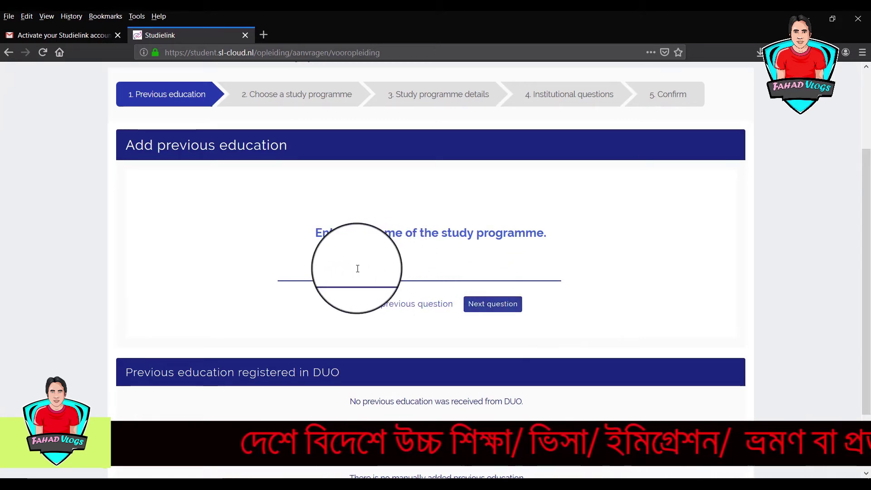
type("Bachelor in Business Administration")
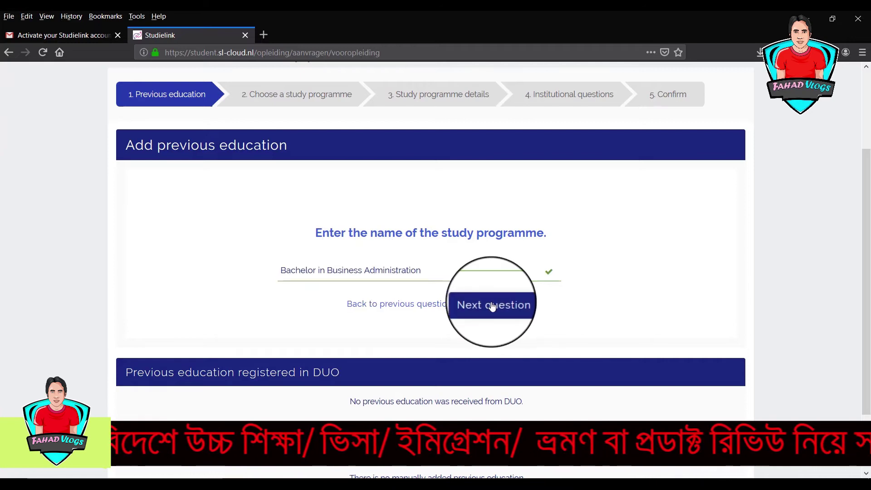
left_click(492, 306)
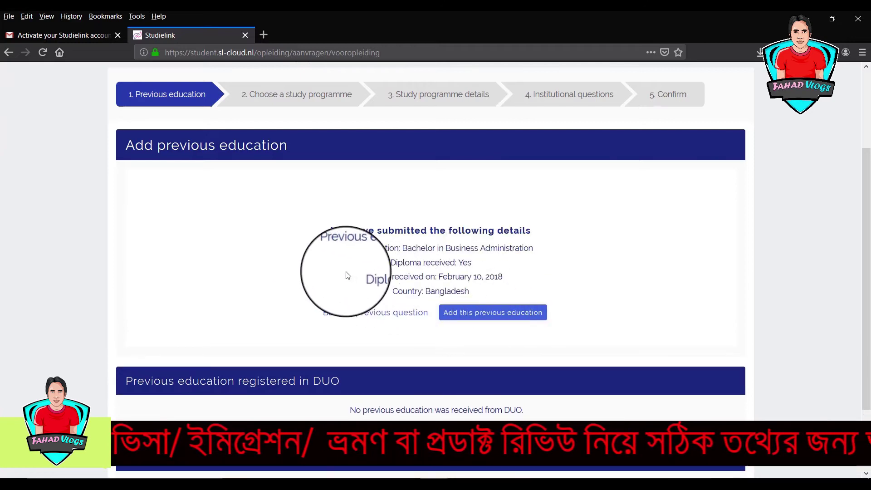
left_click(465, 317)
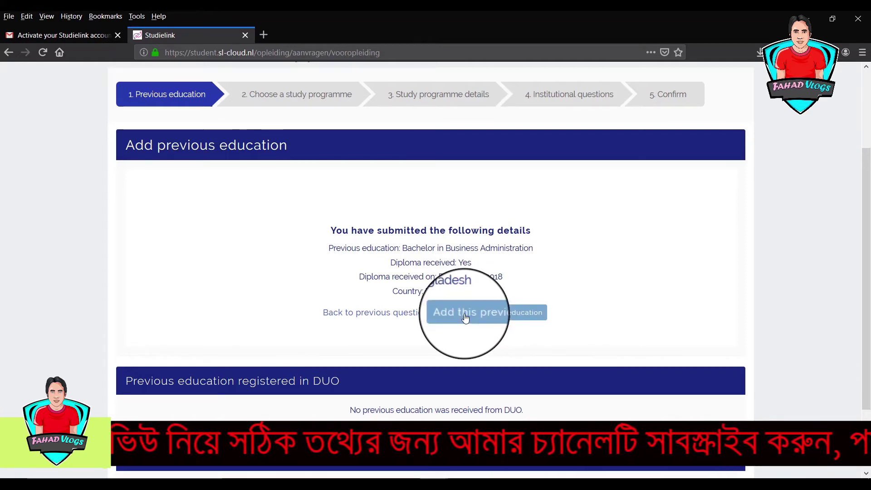